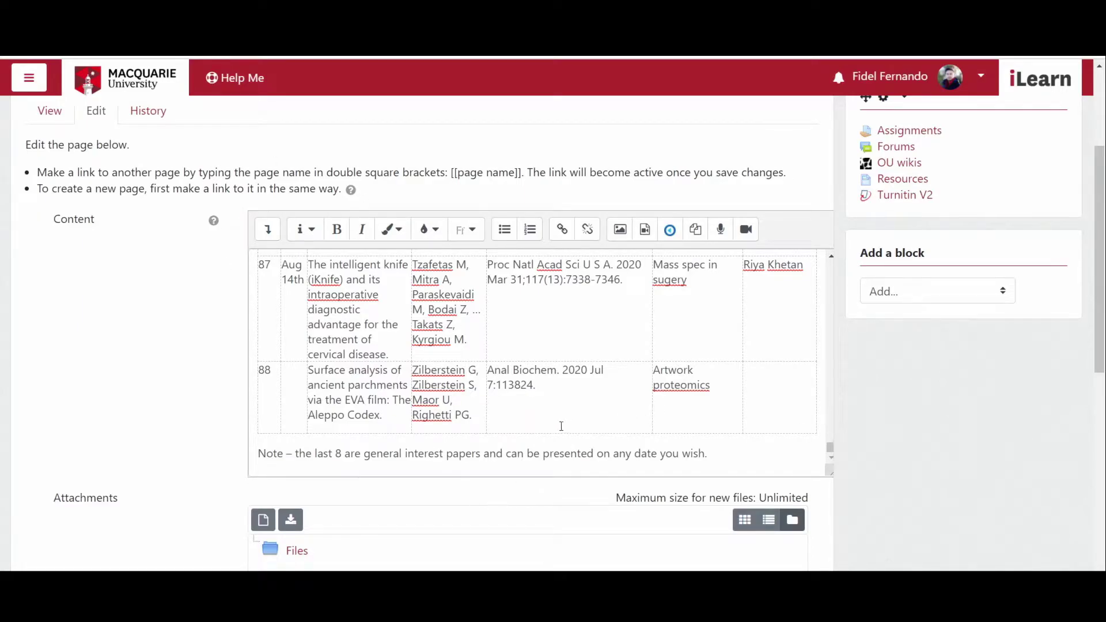
- Place the caret in the wiki table text and dismiss the context menu for 'proteome'
click(700, 420)
right_click(372, 382)
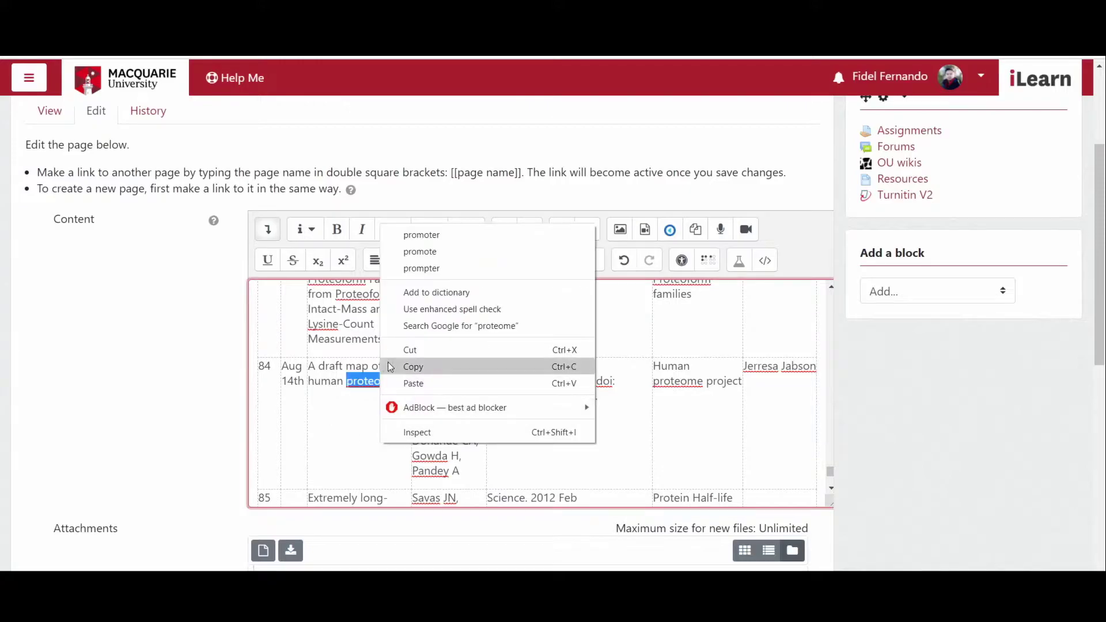
key(Escape)
click(548, 438)
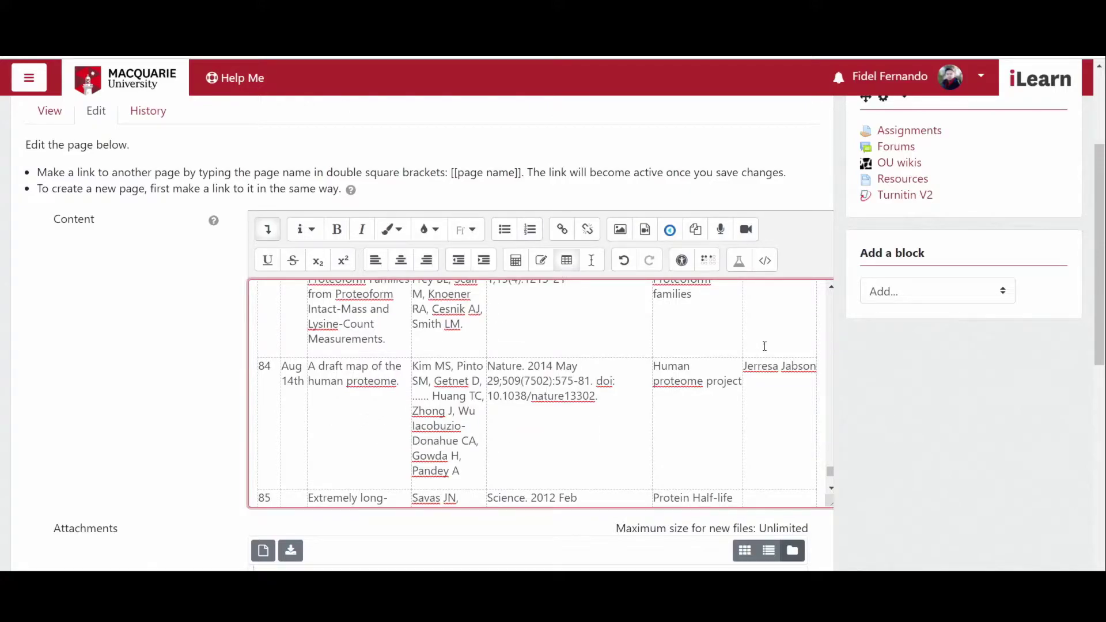
- In Preferences > Editor preferences, set Text editor to TinyMCE HTML editor and save
click(981, 78)
click(982, 79)
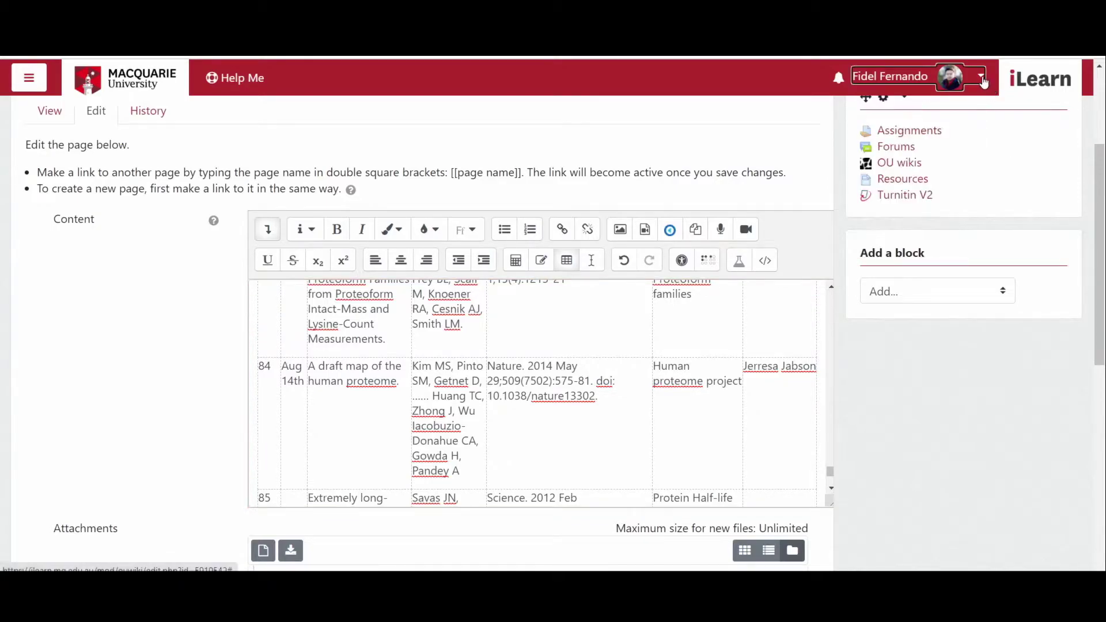
click(983, 79)
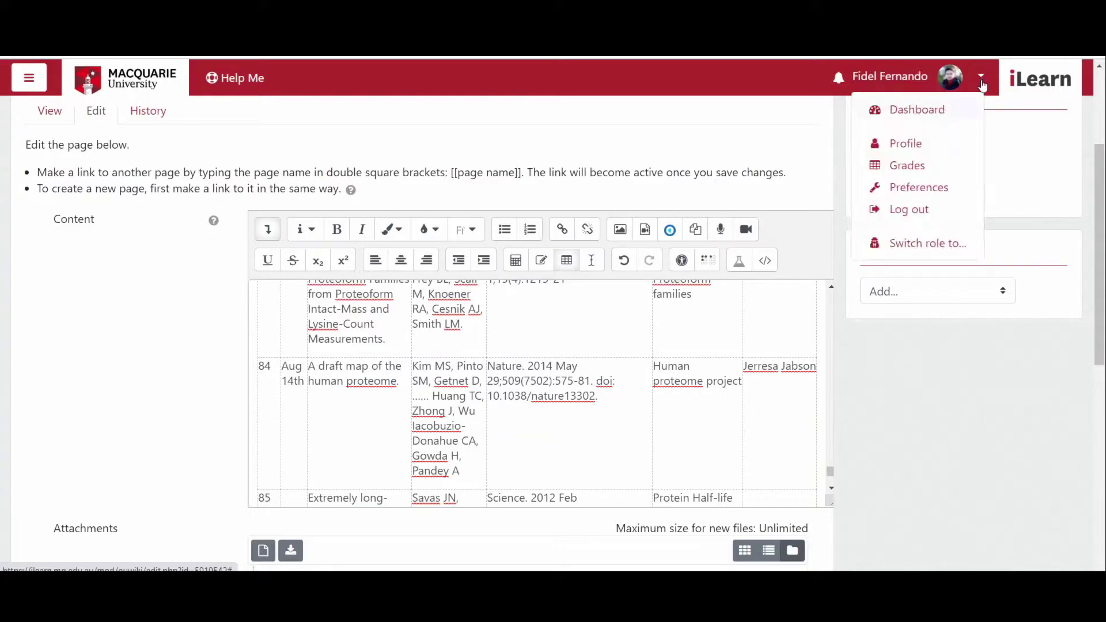
click(917, 188)
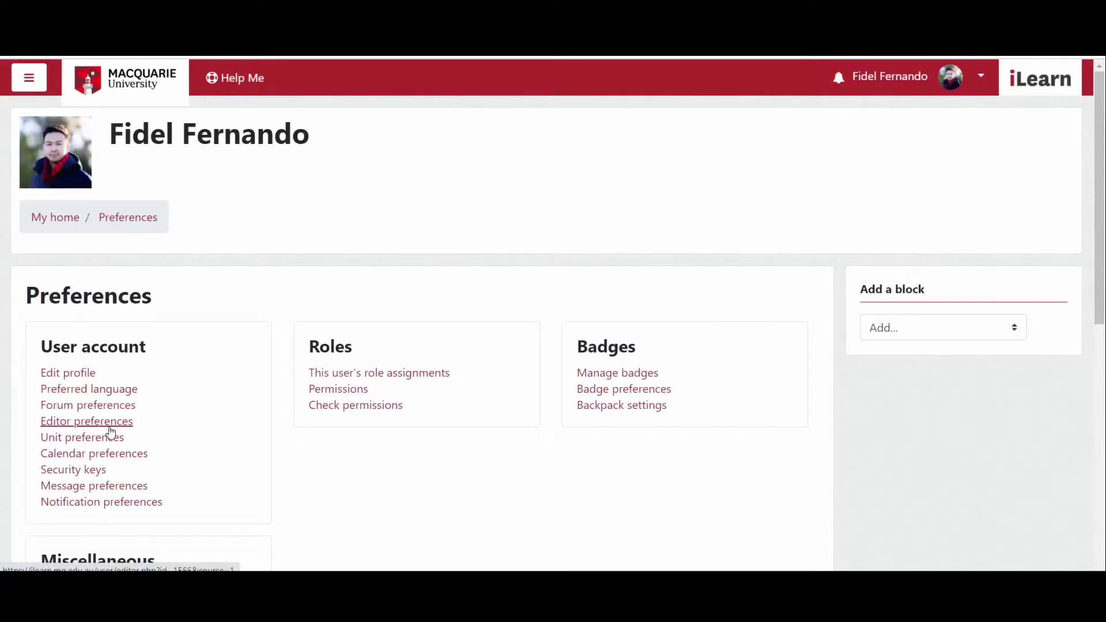
click(110, 424)
click(318, 334)
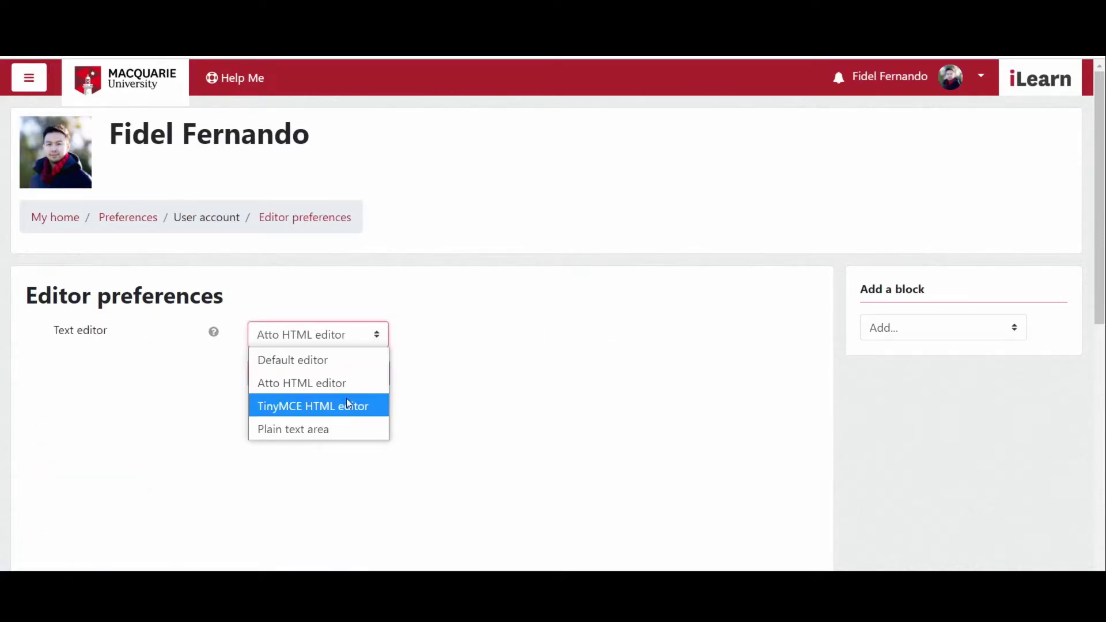
click(291, 415)
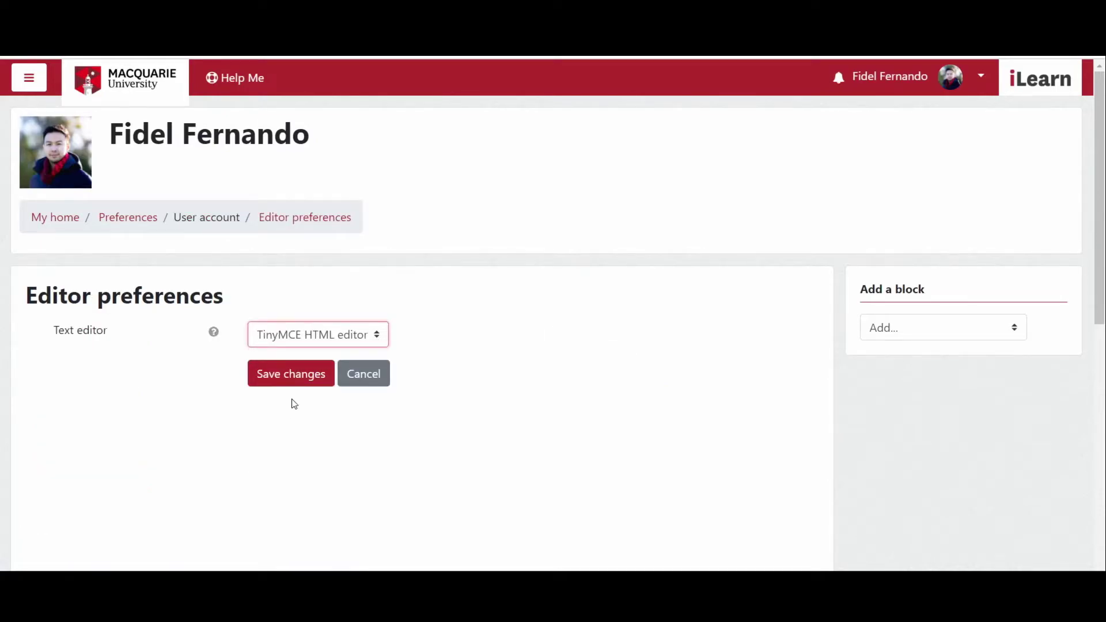
click(292, 375)
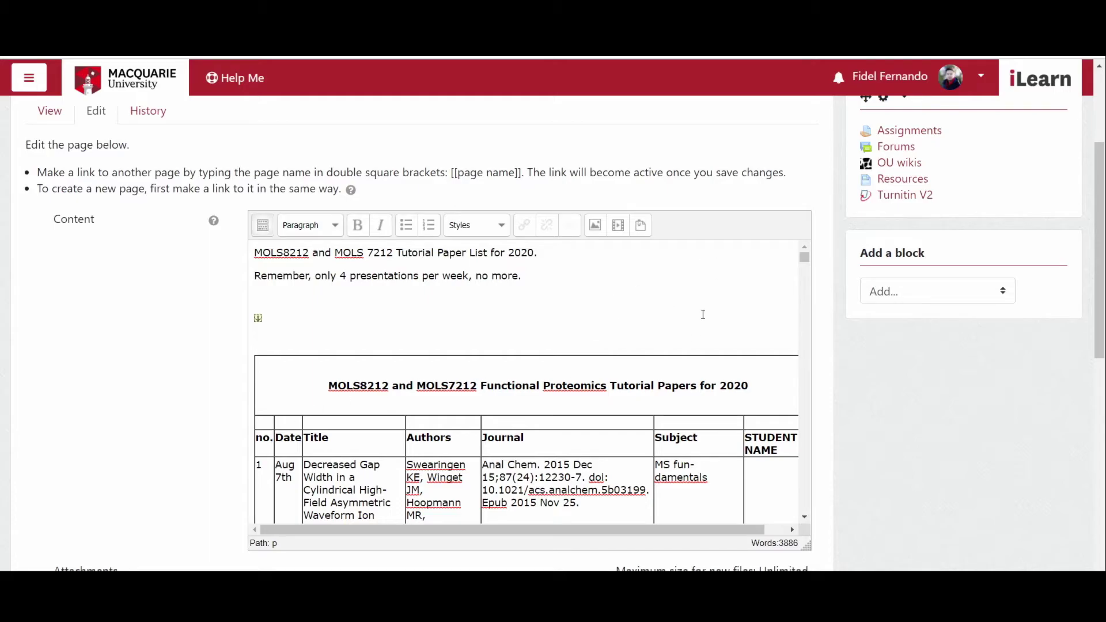
scroll(748, 318, down, 1)
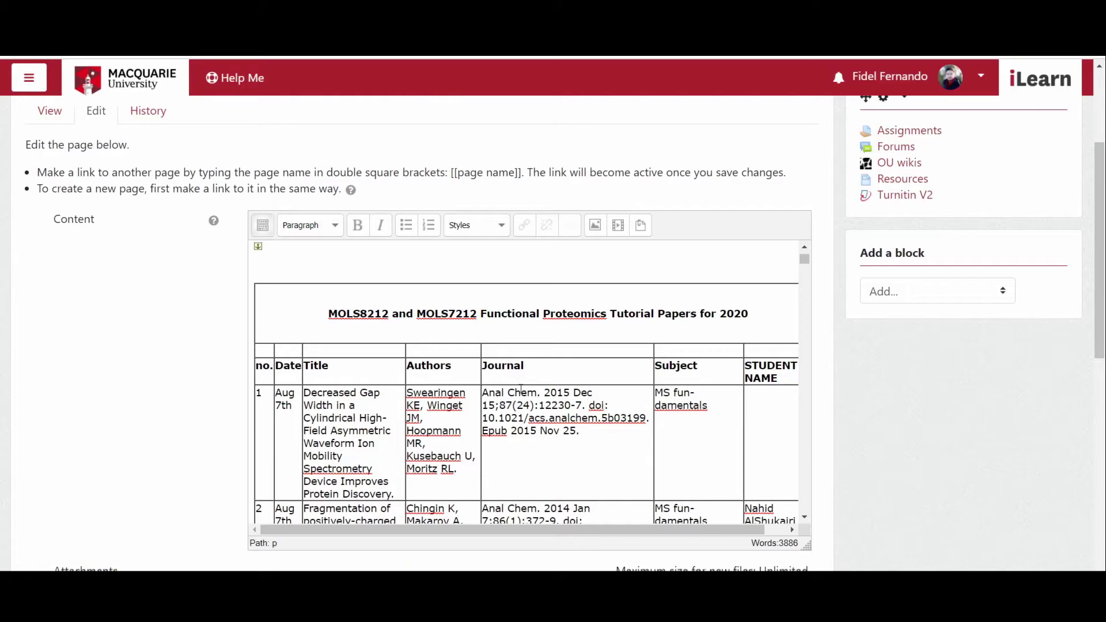
scroll(396, 370, down, 1)
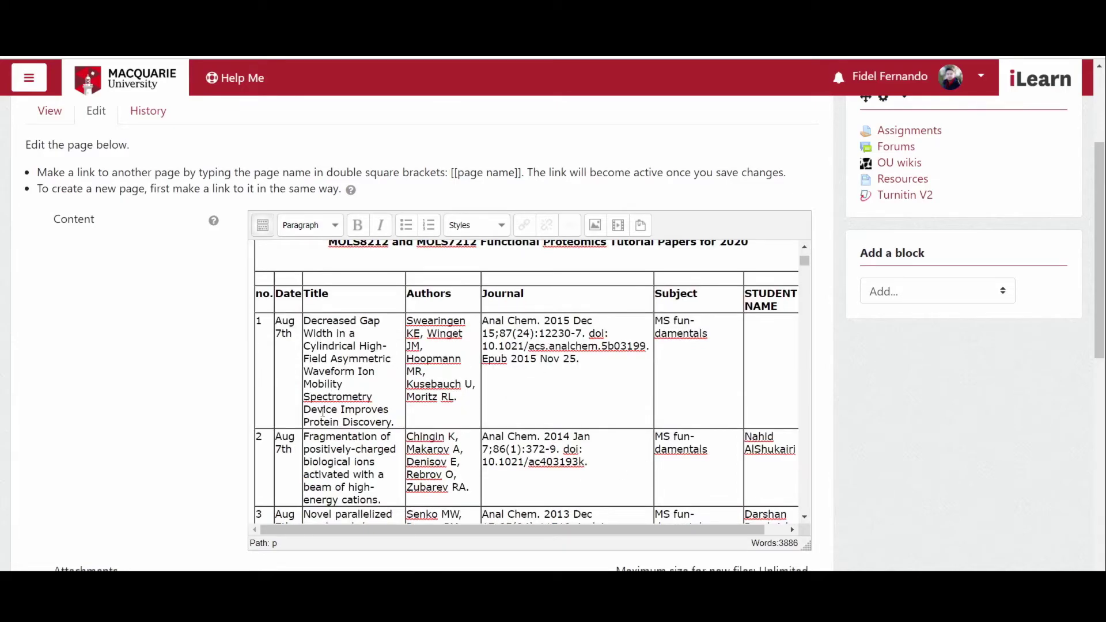
- Place the caret in row 1's Date cell of the tutorial paper table
click(281, 416)
- Insert an empty row below row 1 with the table's Row > Insert row after
right_click(300, 341)
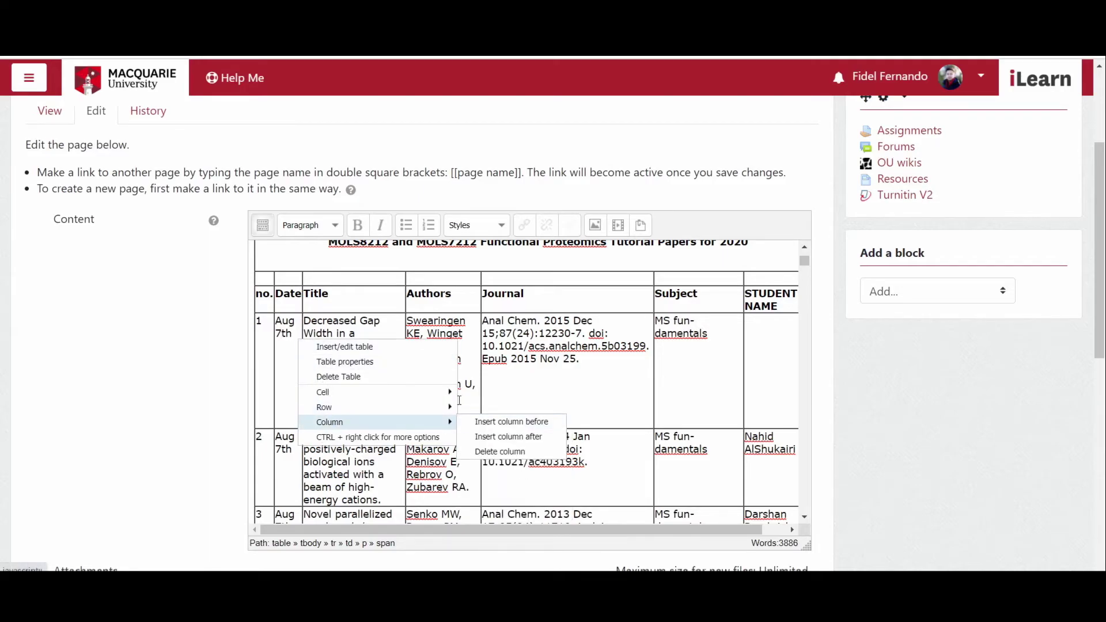
mouse_move(324, 407)
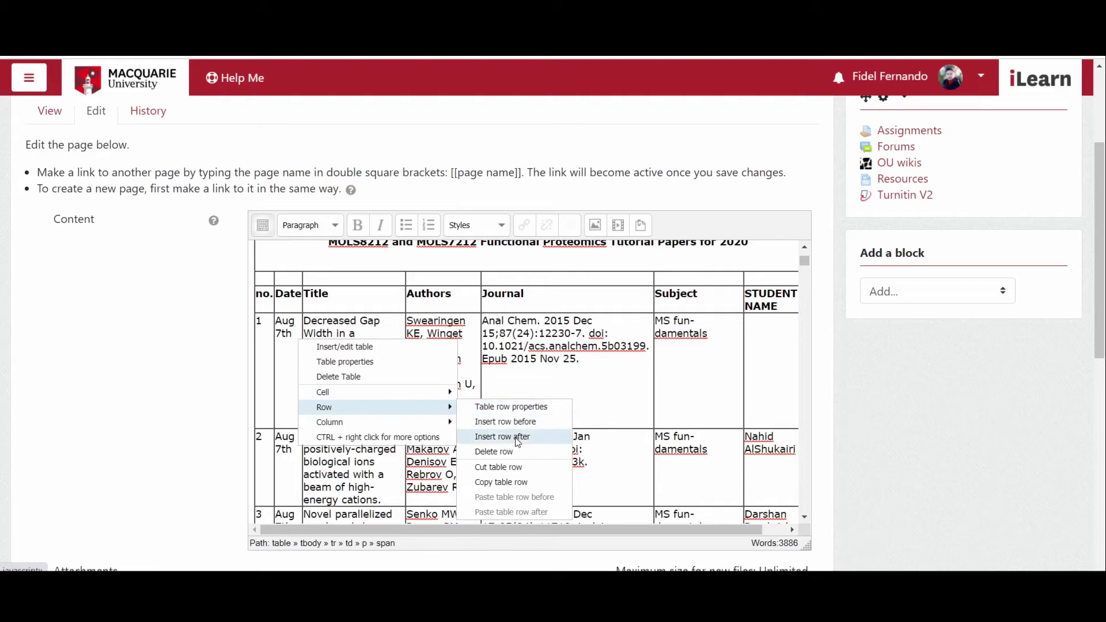
click(508, 435)
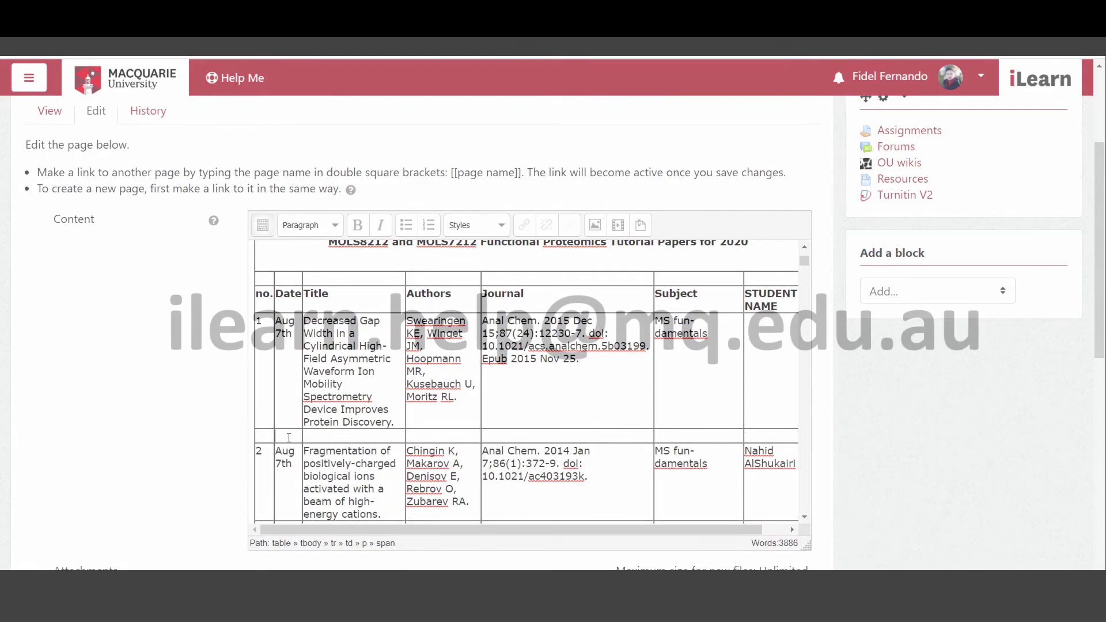